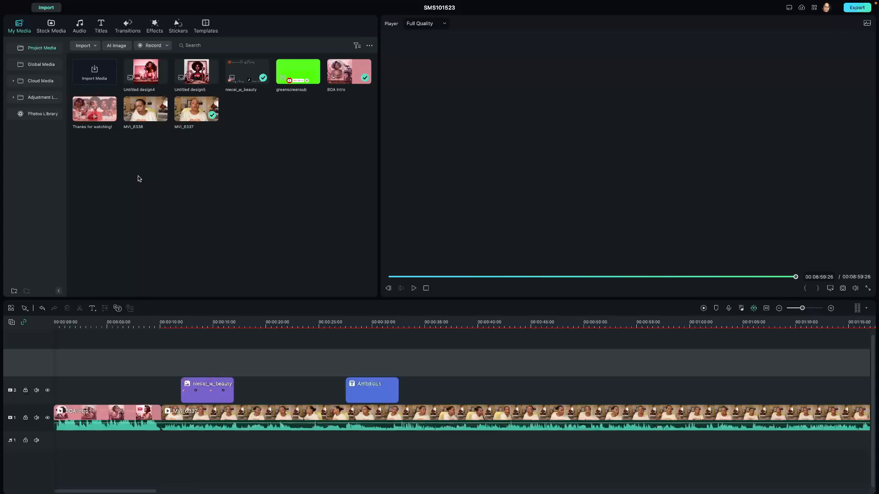
Step: Apply the Fade transition between the BOA Intro and MVI_6337 clips and play back the section around the cut
click(127, 26)
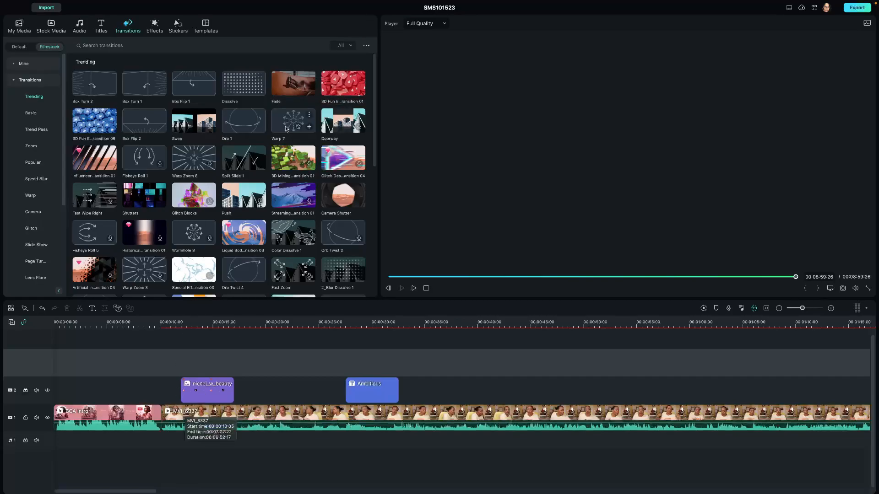
click(290, 80)
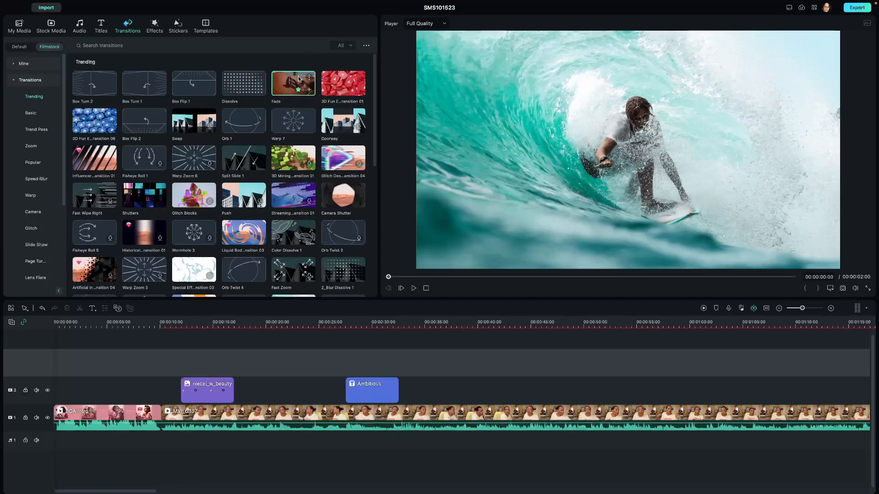
mouse_move(298, 78)
mouse_down()
mouse_move(147, 353)
mouse_move(146, 418)
mouse_move(202, 349)
mouse_move(245, 429)
mouse_move(246, 416)
mouse_up()
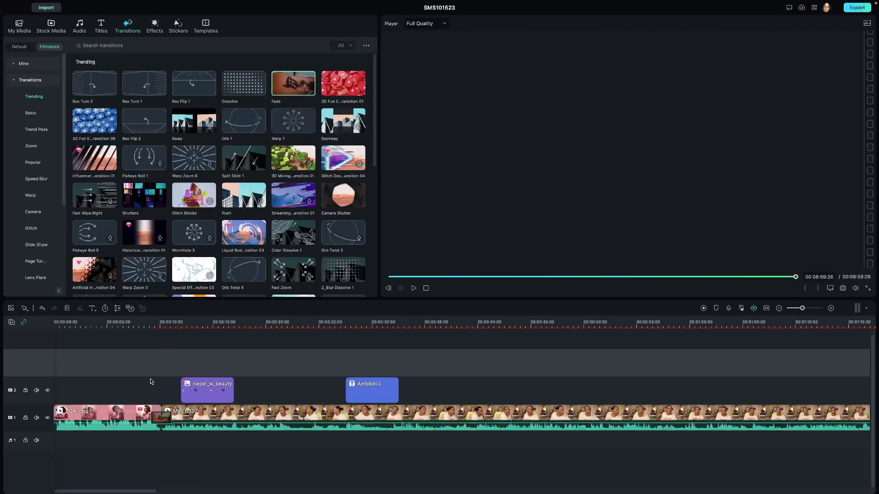
click(146, 387)
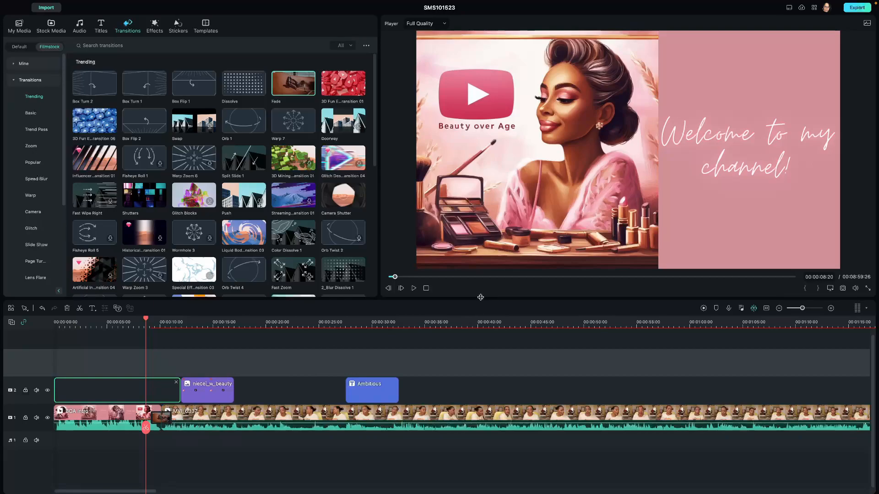
click(414, 288)
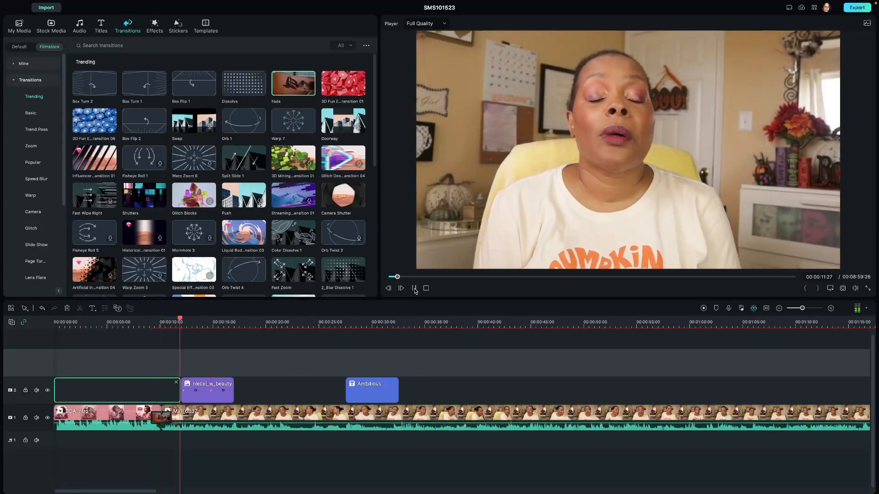
click(415, 290)
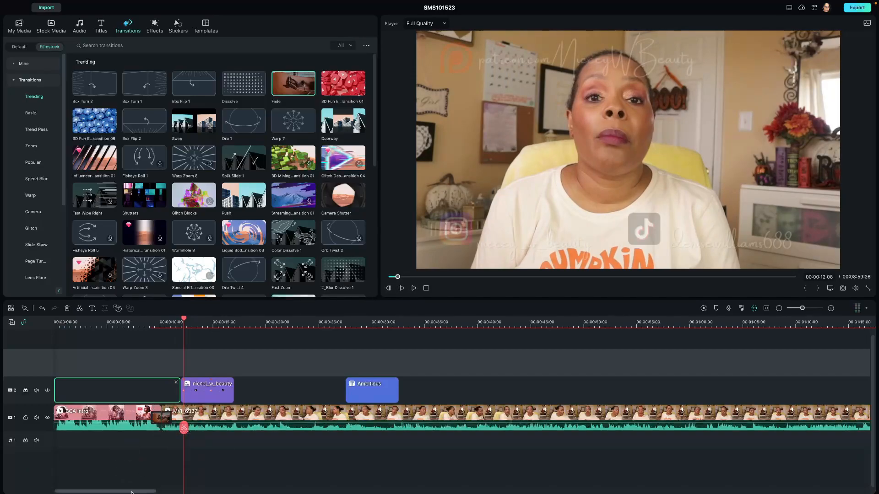
Step: Preview the Glitch Blocks transition, apply it at the main-track cut around 00:07:00:05, and play back the result
drag(132, 492, 413, 473)
drag(465, 492, 775, 492)
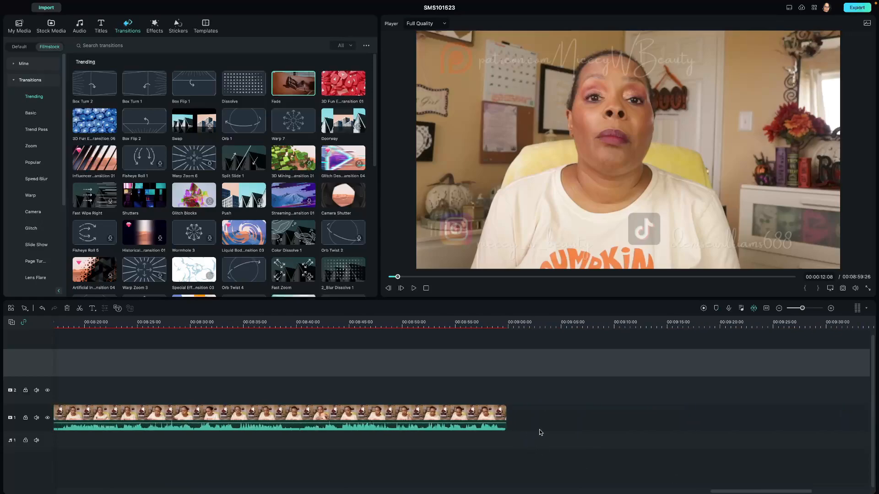
drag(761, 493, 585, 493)
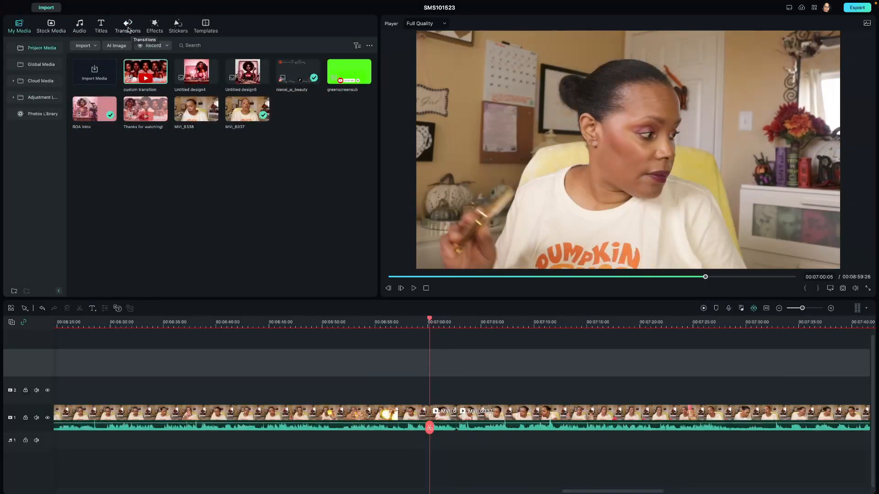
click(128, 27)
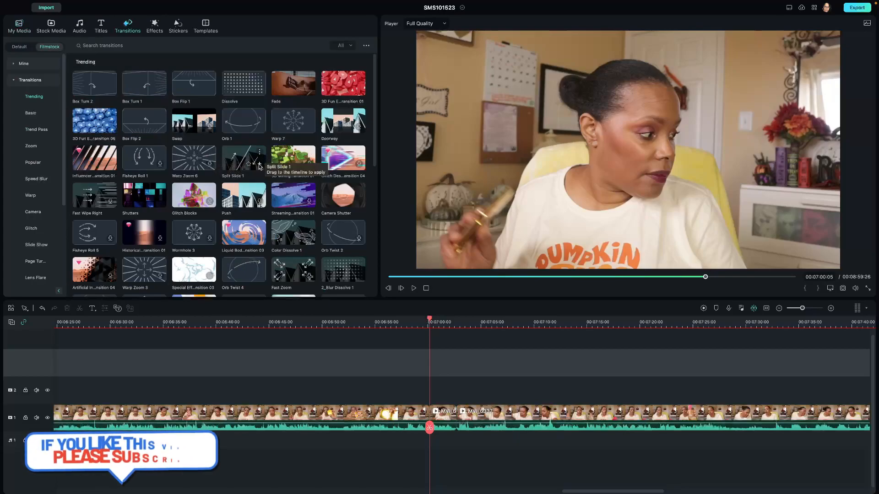
click(194, 199)
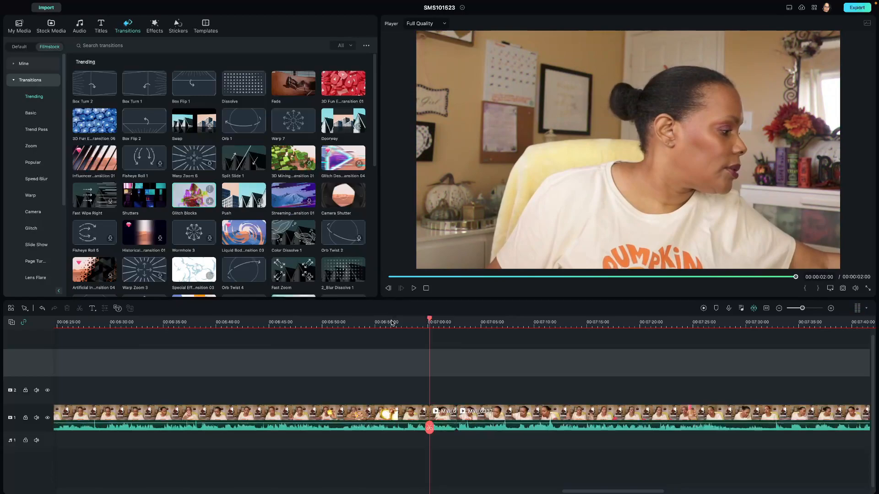
mouse_move(197, 196)
mouse_down()
mouse_move(196, 242)
mouse_move(423, 416)
mouse_up()
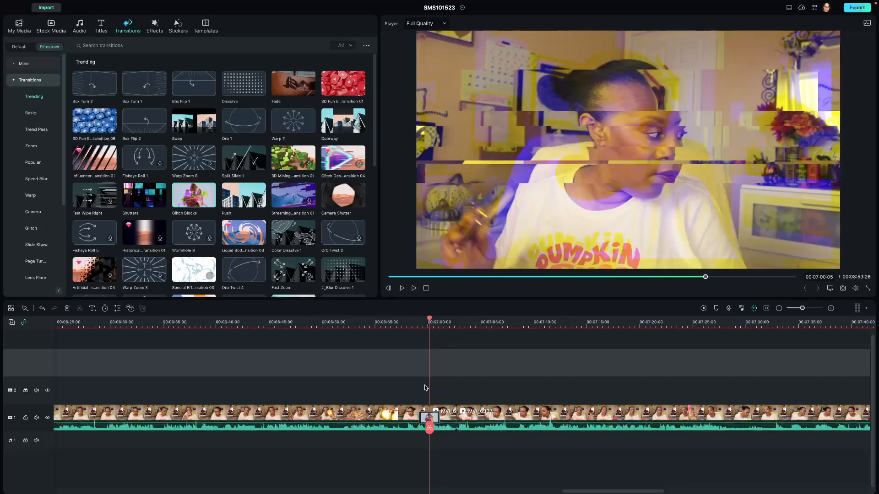
click(413, 385)
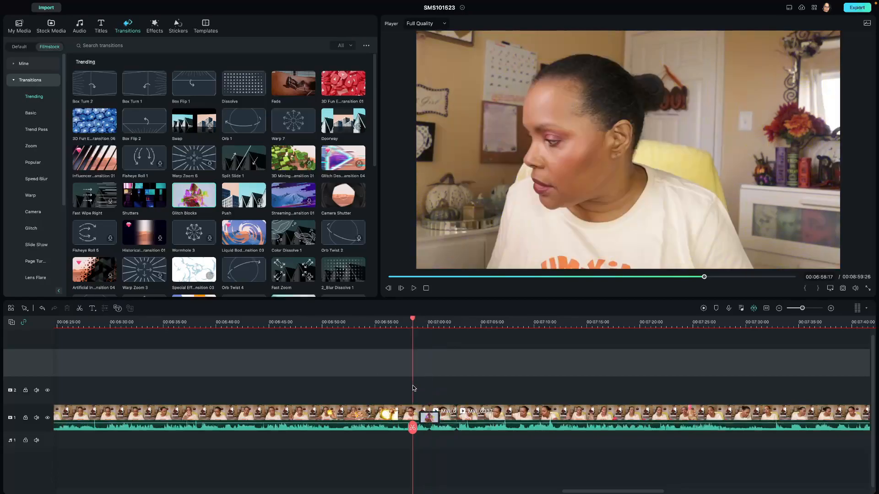
click(415, 287)
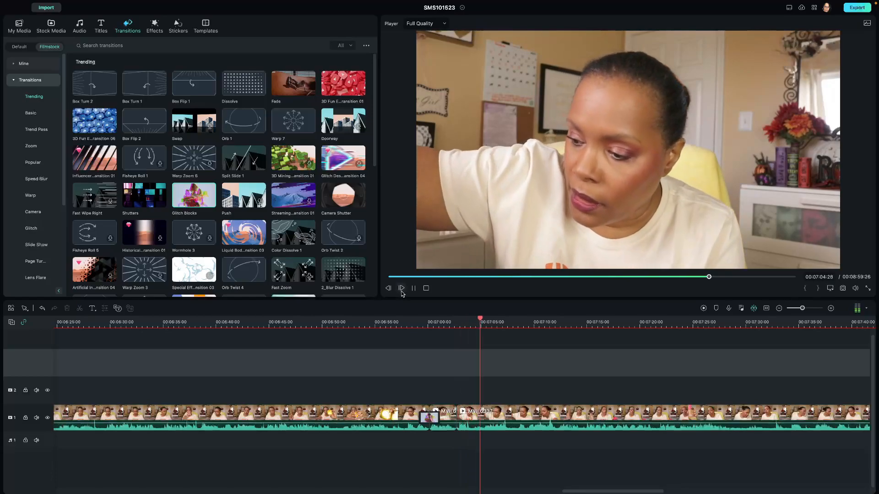
click(414, 288)
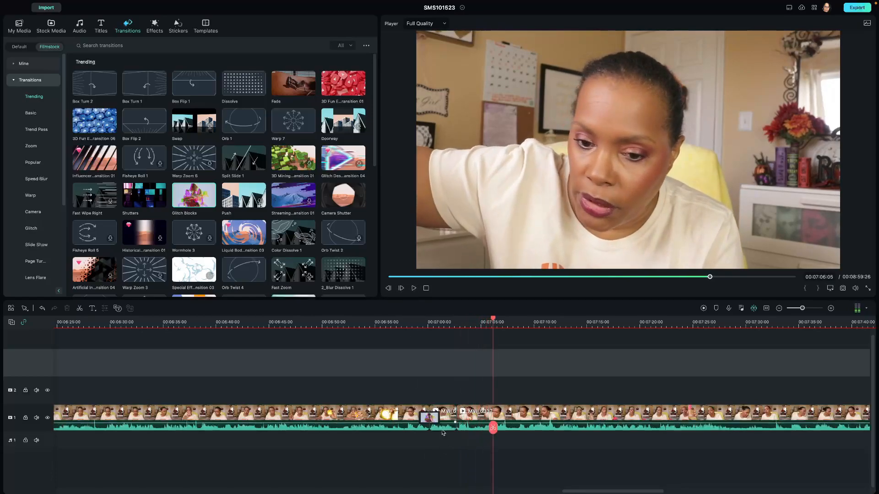
Step: Move the Glitch Blocks transition to the next cut, at the end of the short MVI clip, and play it back
drag(426, 420, 456, 418)
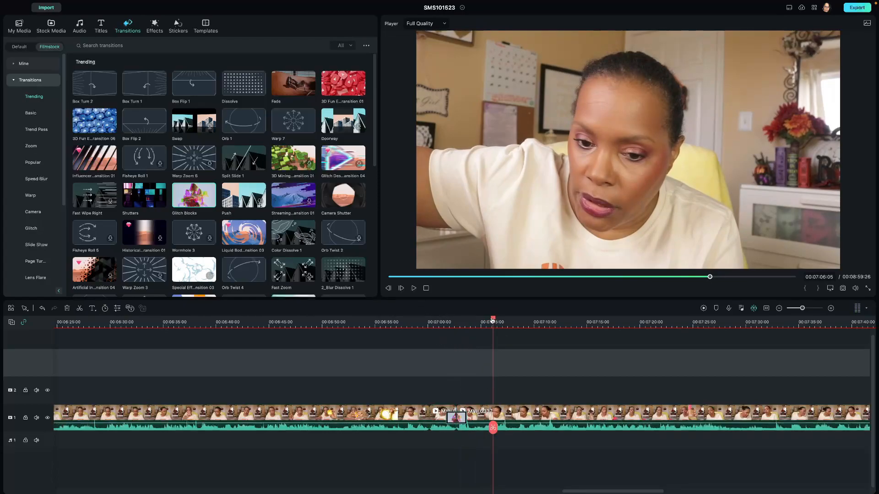
drag(493, 318, 408, 324)
drag(405, 324, 411, 324)
click(414, 288)
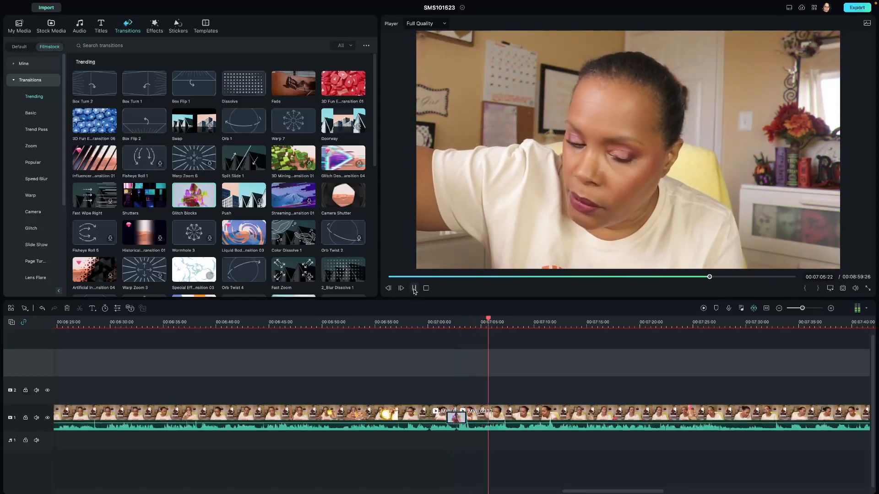
key(space)
Step: Replace the Glitch Blocks transition after the short MVI clip with the Shutters transition and play back the result
mouse_move(603, 493)
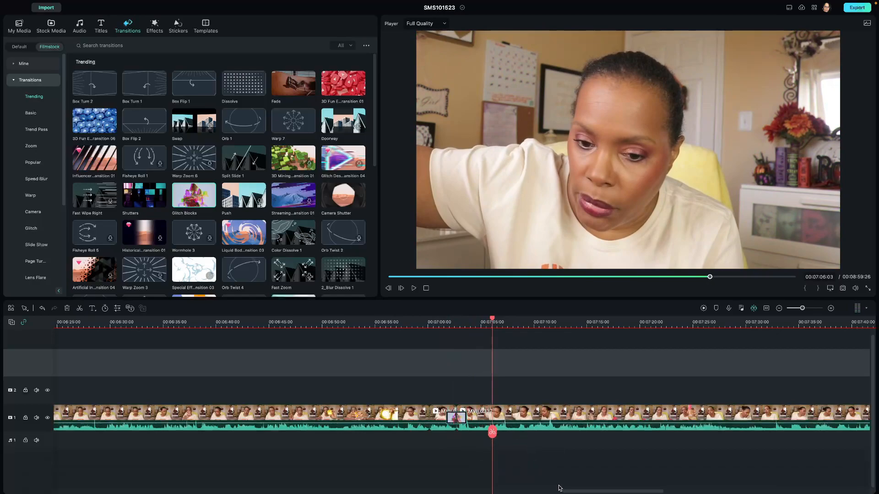
drag(566, 492, 634, 489)
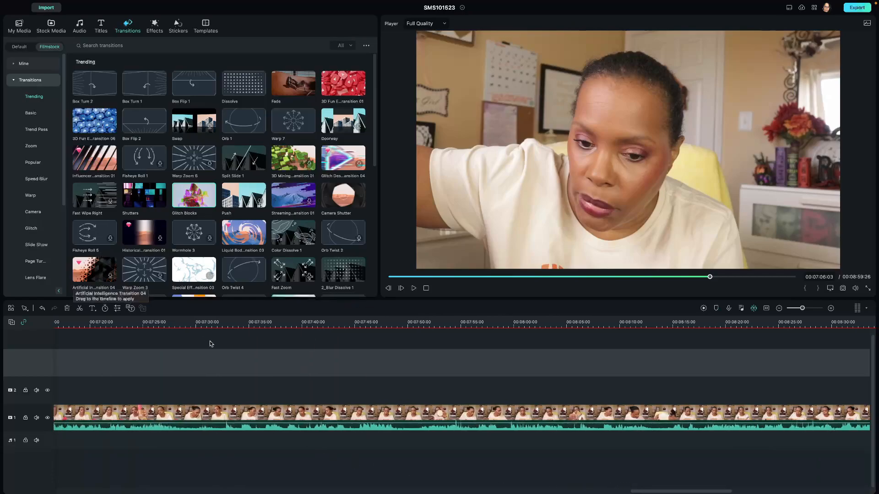
drag(656, 492, 596, 493)
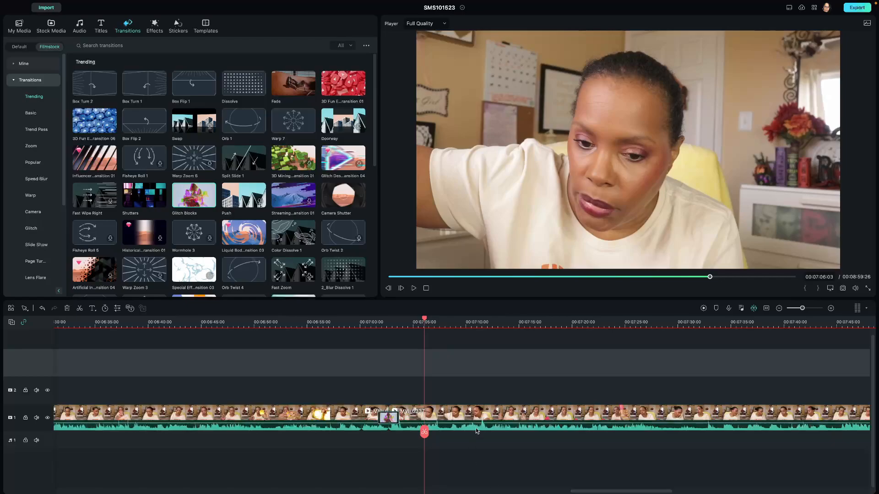
mouse_move(424, 432)
mouse_move(135, 193)
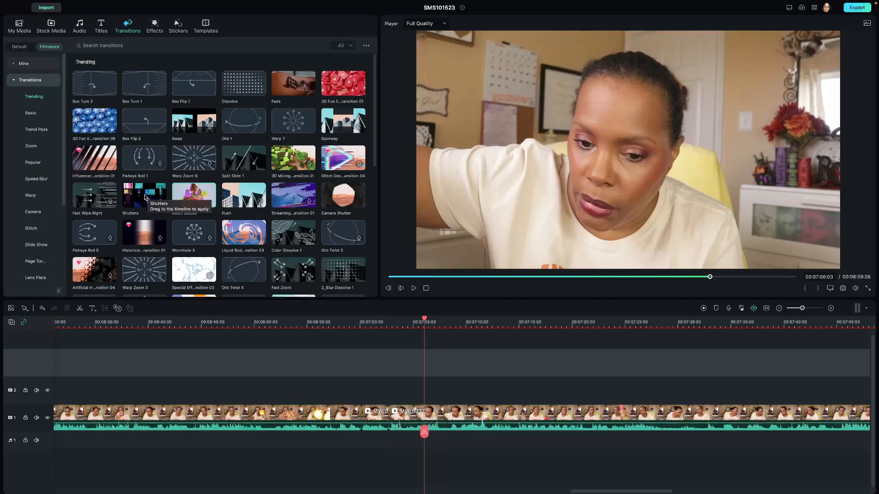
click(136, 193)
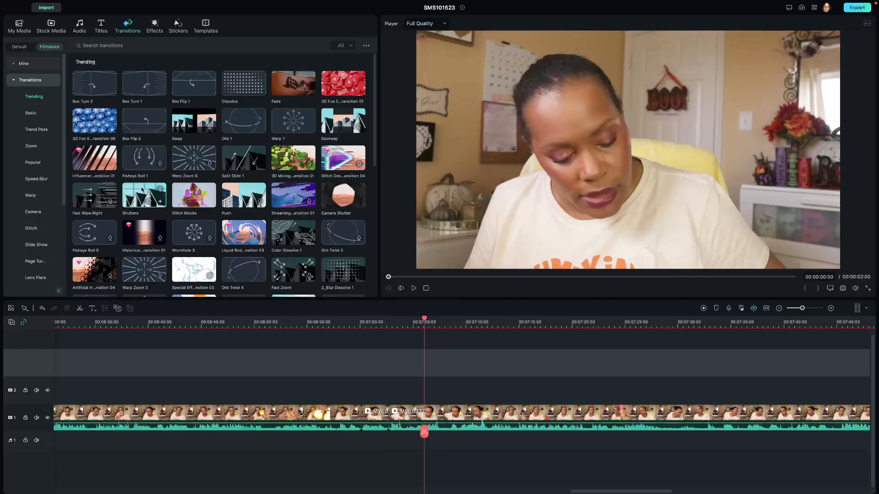
drag(138, 214, 383, 420)
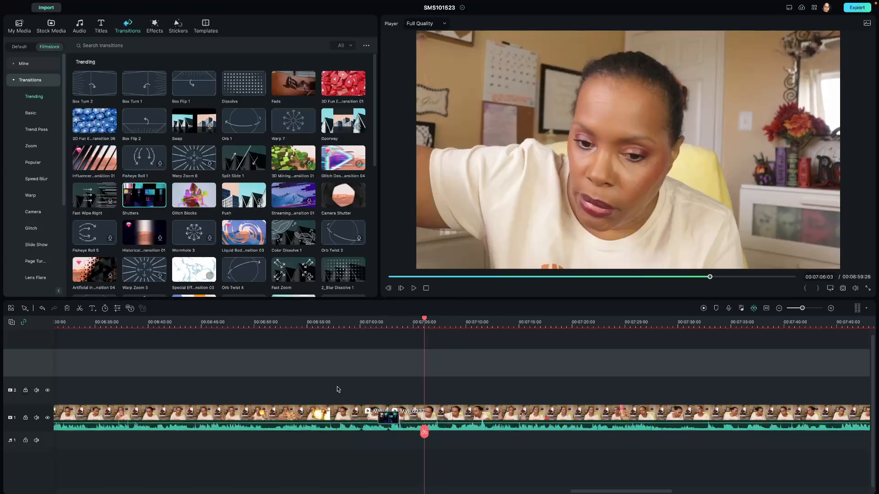
click(369, 351)
click(415, 289)
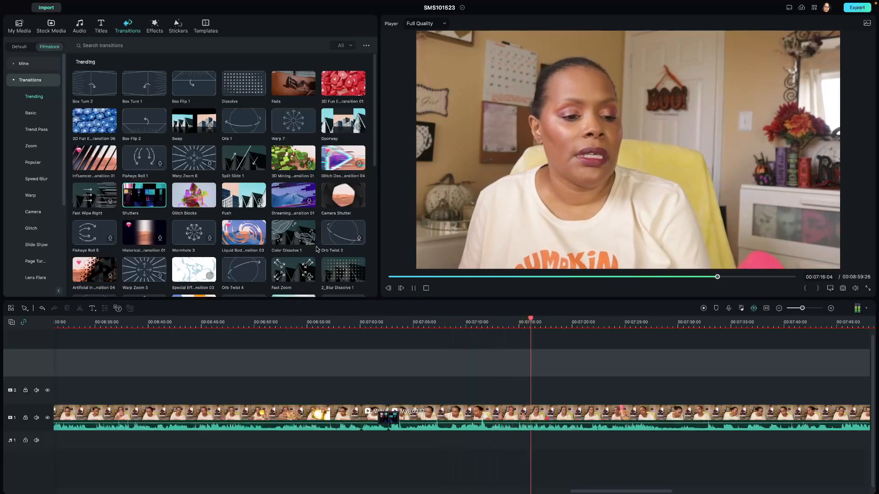
key(space)
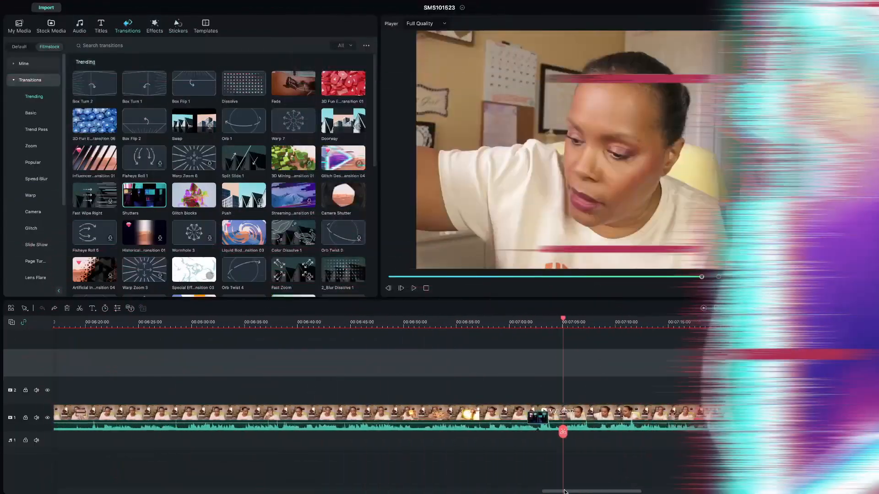
drag(565, 491, 173, 463)
drag(199, 492, 211, 492)
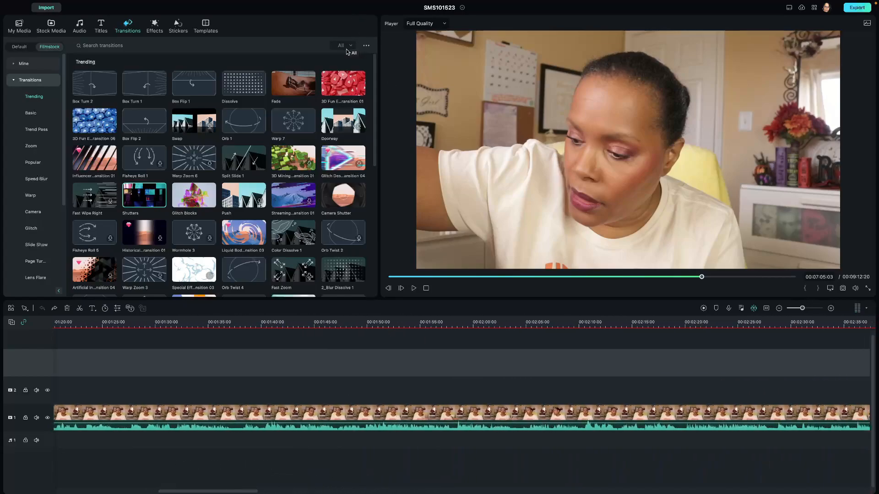
drag(376, 61, 369, 190)
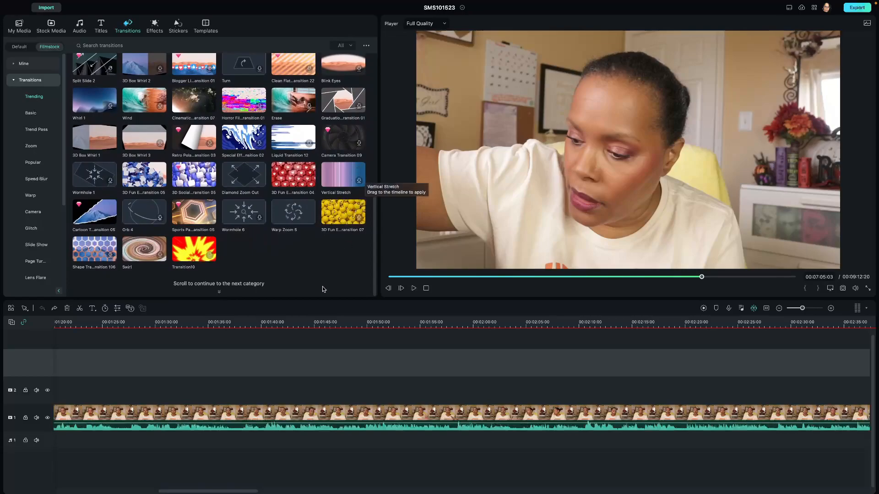
drag(223, 492, 398, 493)
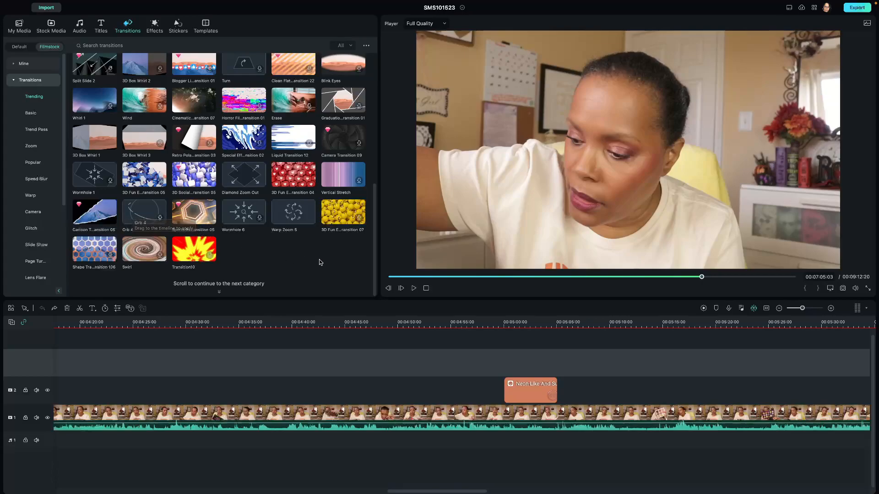
scroll(87, 211, up, 1)
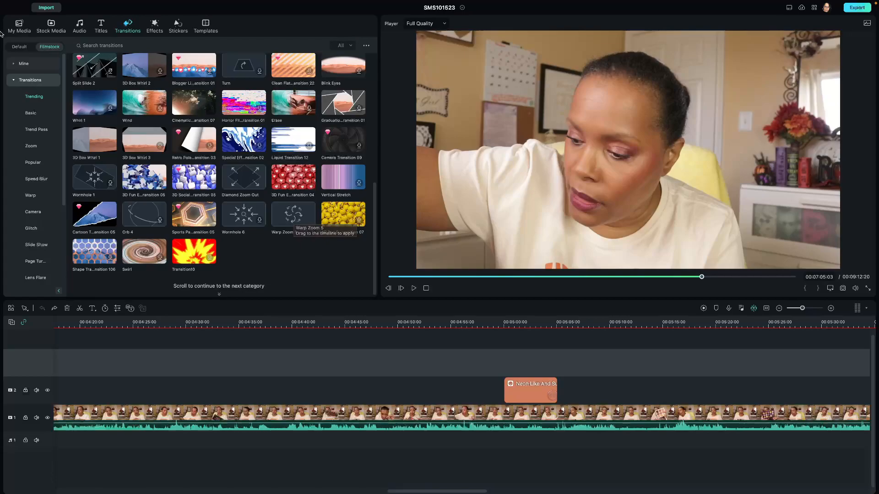
mouse_move(10, 4)
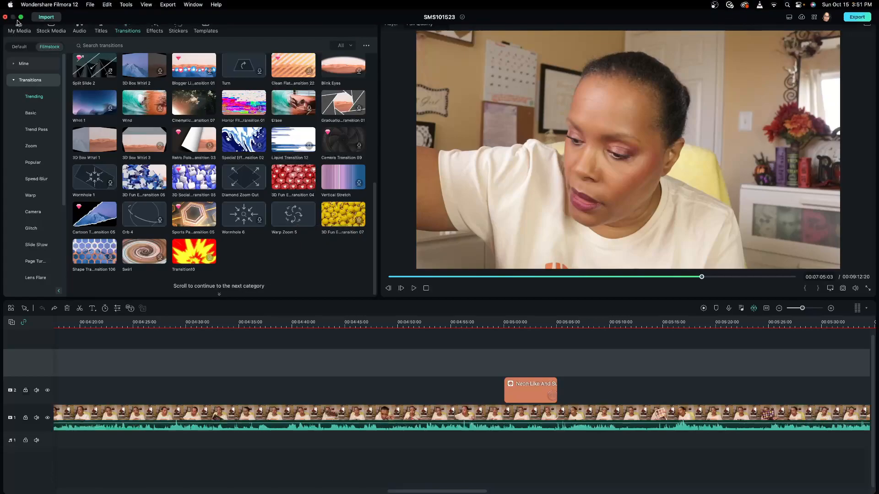